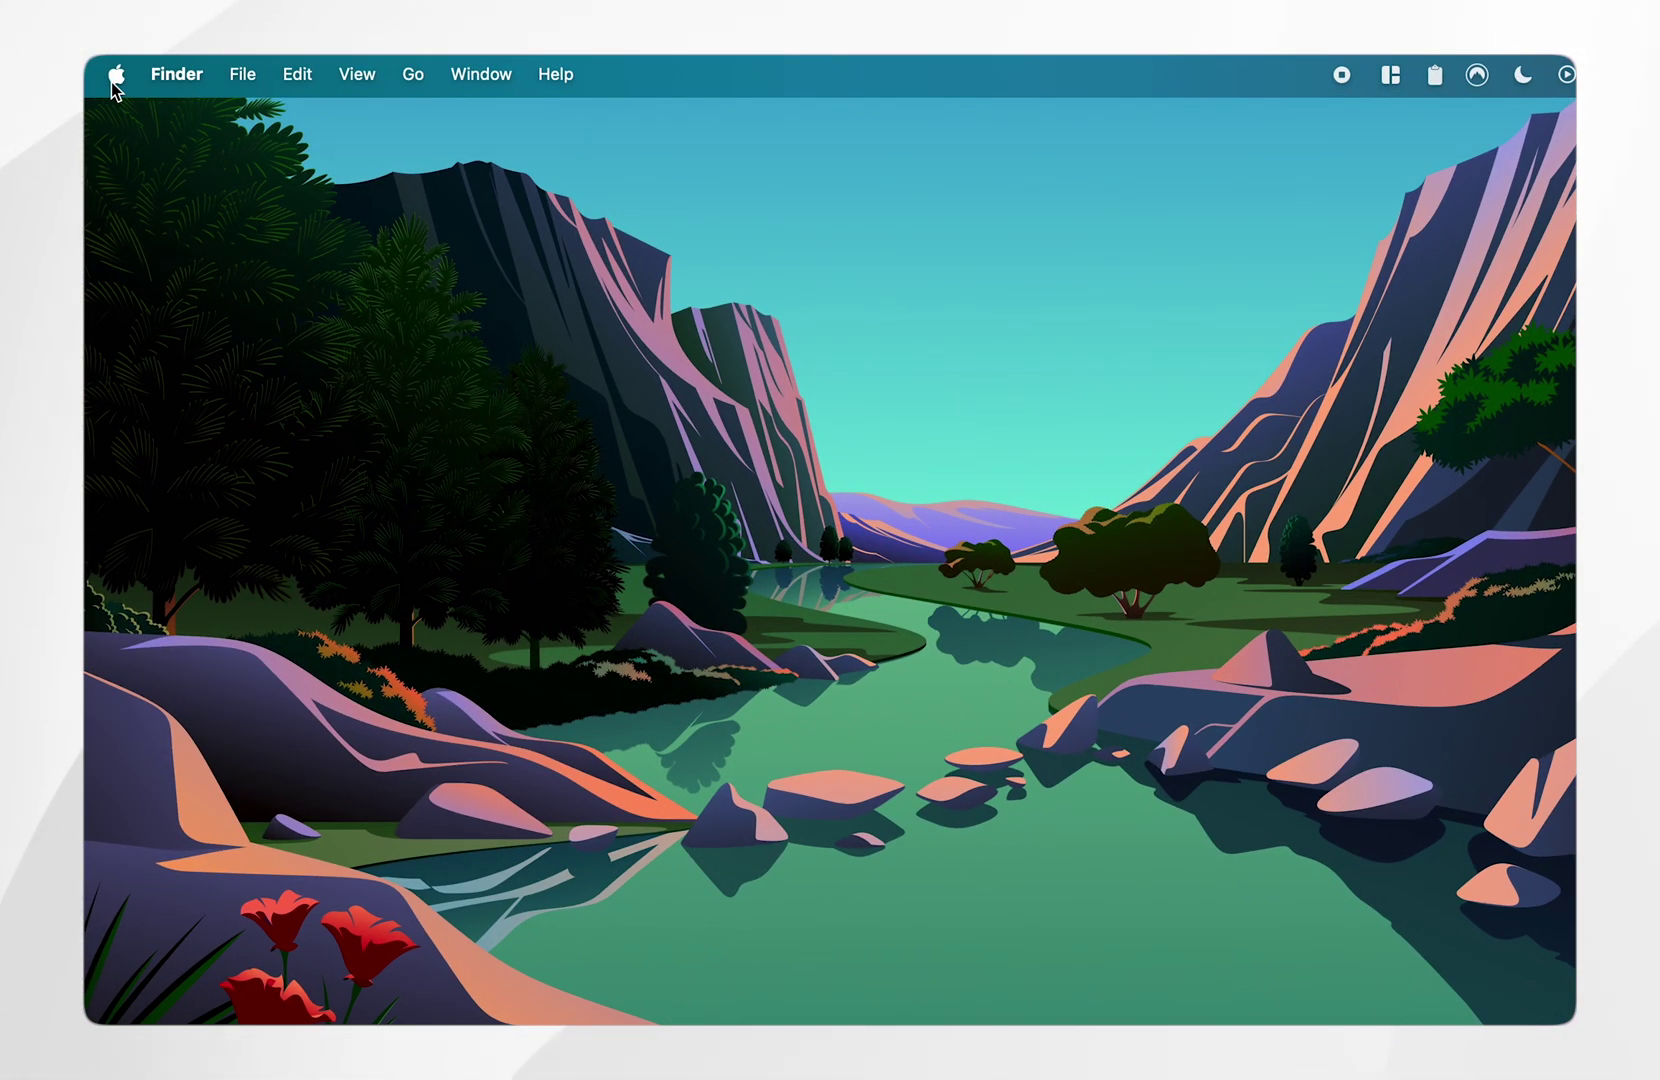
Step: Open the Apple menu from the menu bar
click(114, 78)
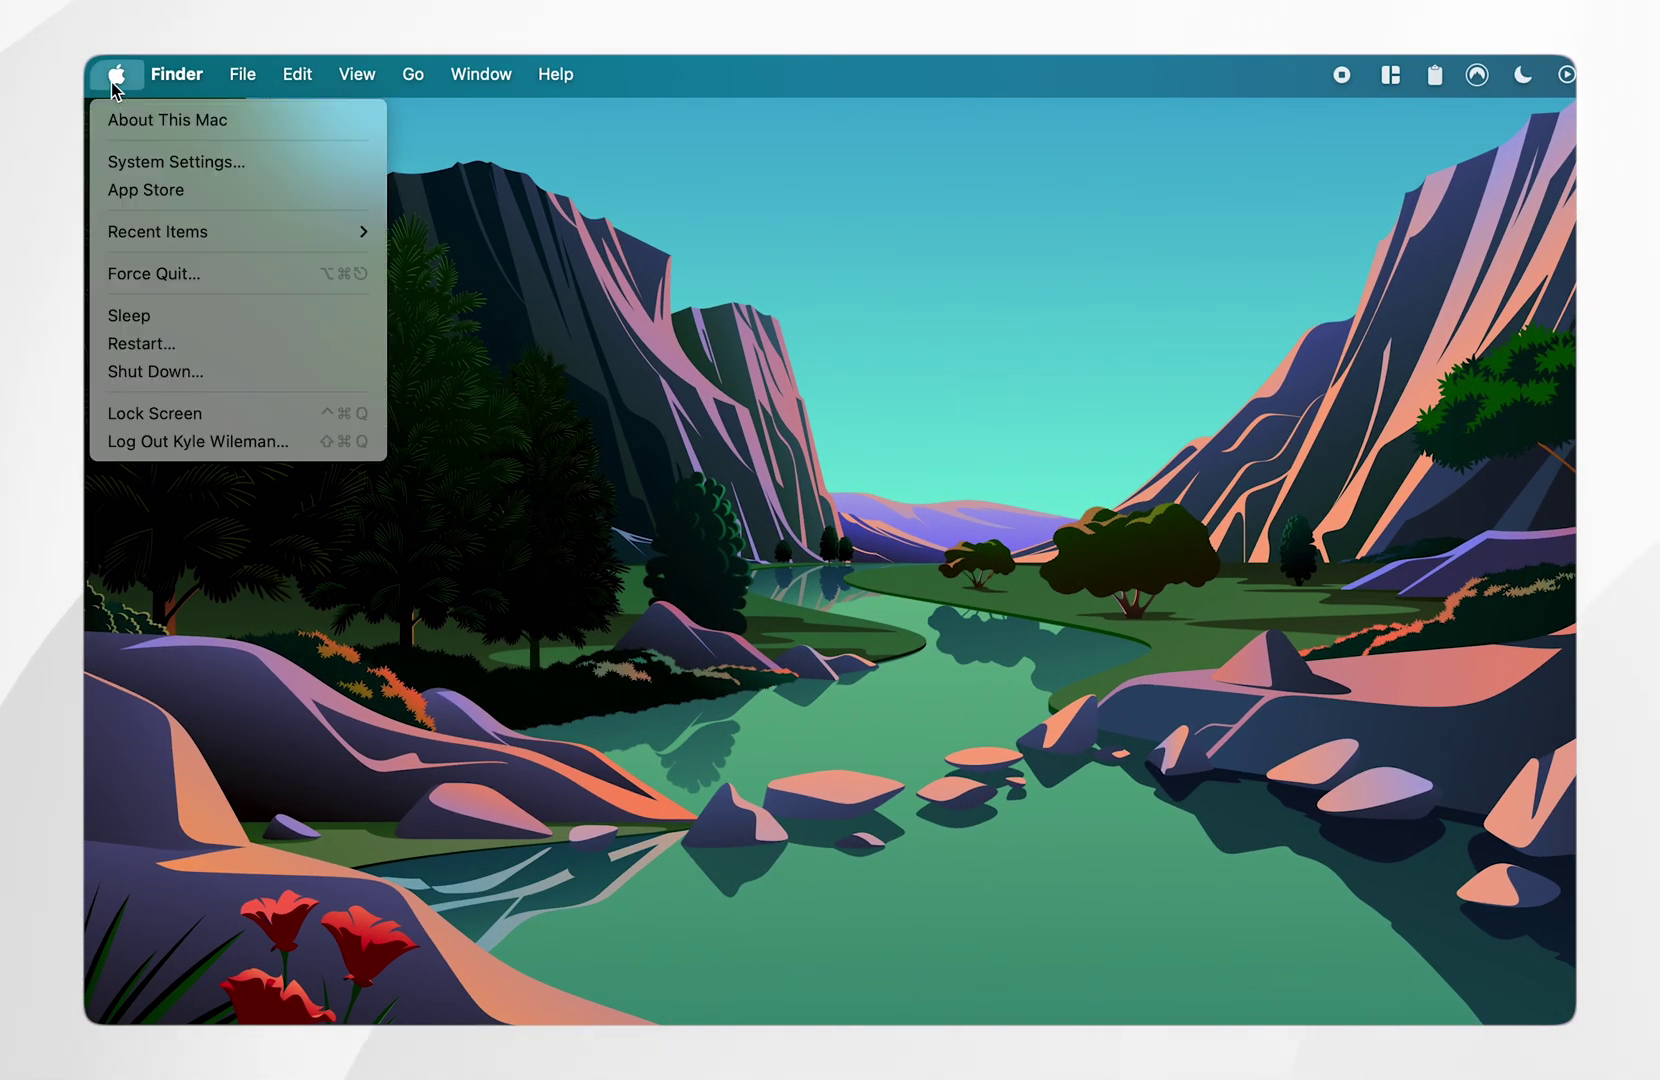
Step: Launch System Settings and go to the Network pane
click(126, 162)
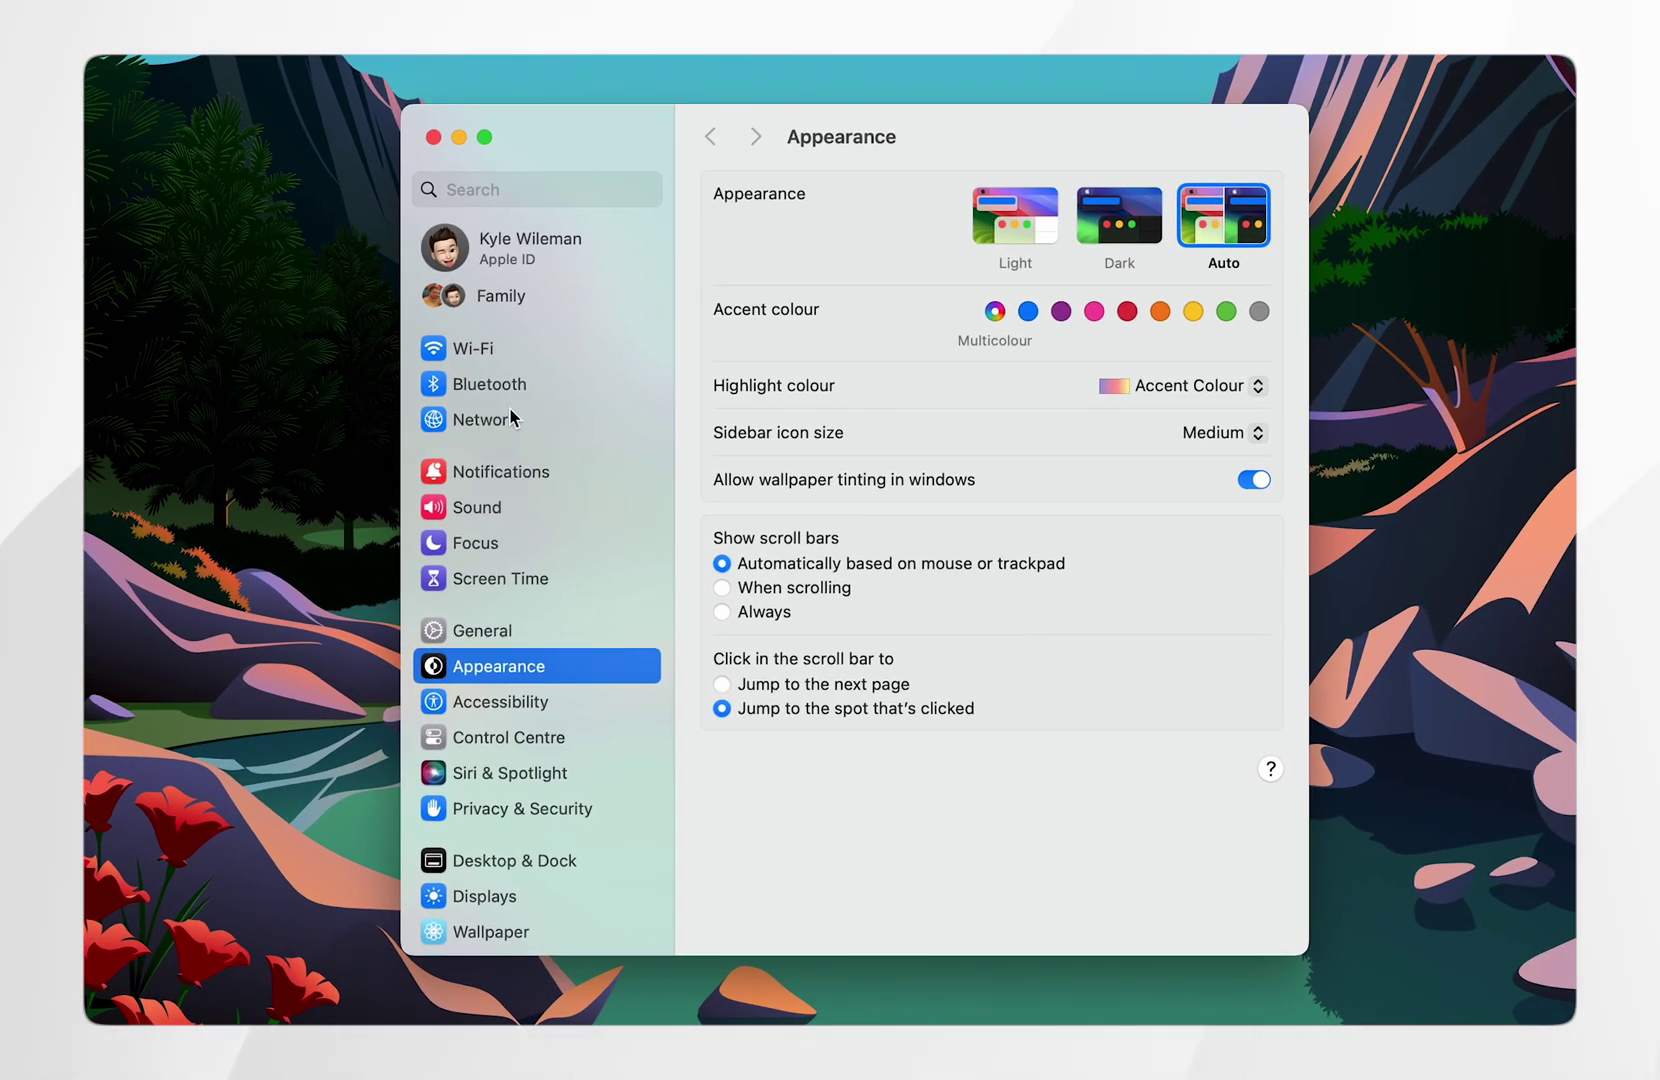
click(512, 417)
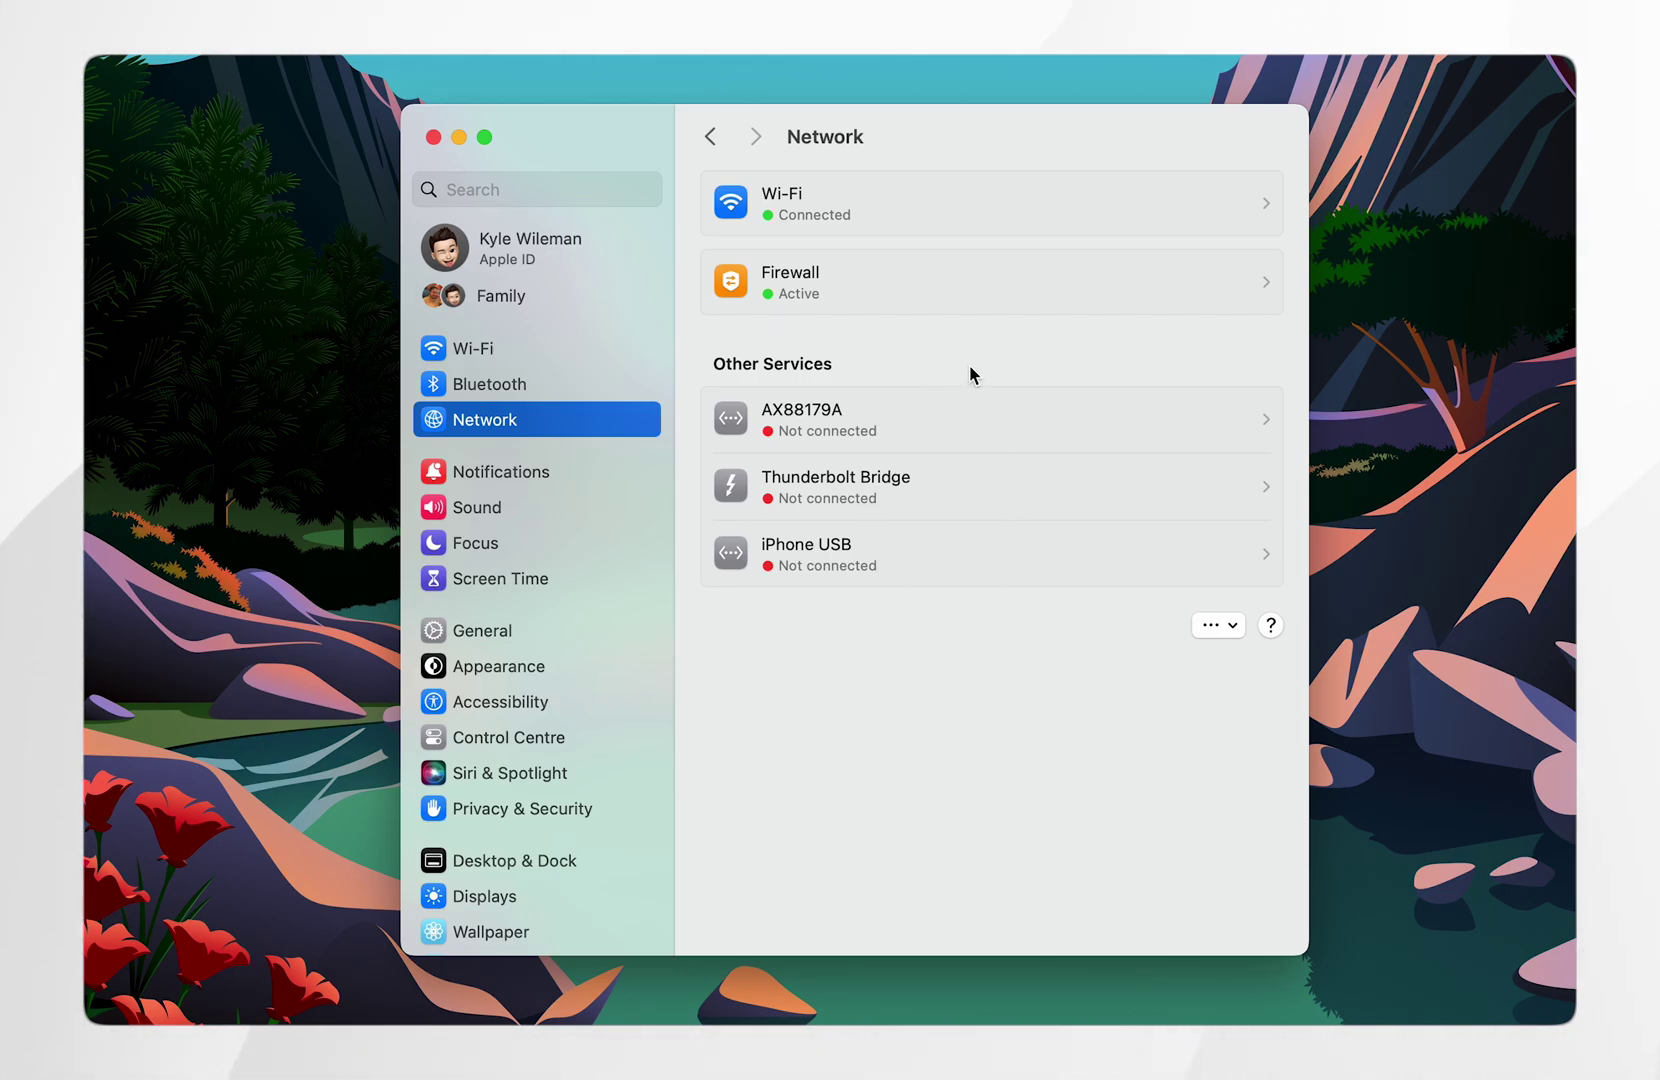
Step: Show the details sheet for the connected TP-Link Wi-Fi network
click(894, 201)
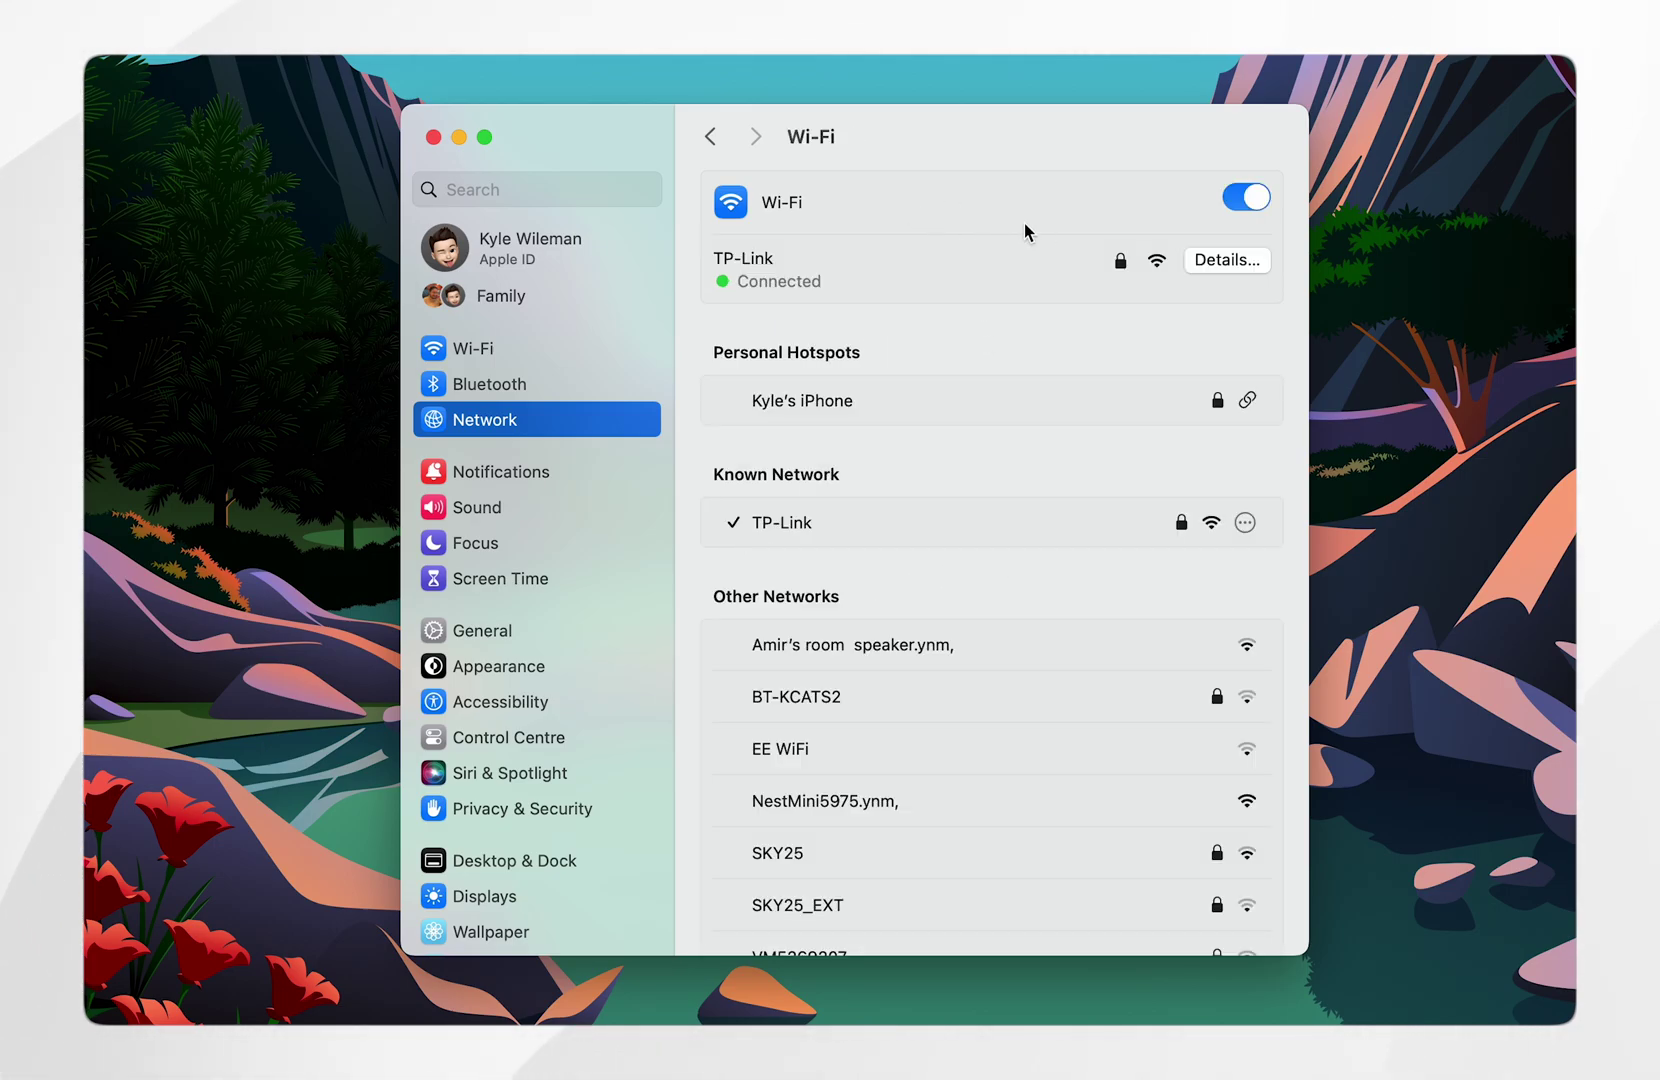
click(1227, 261)
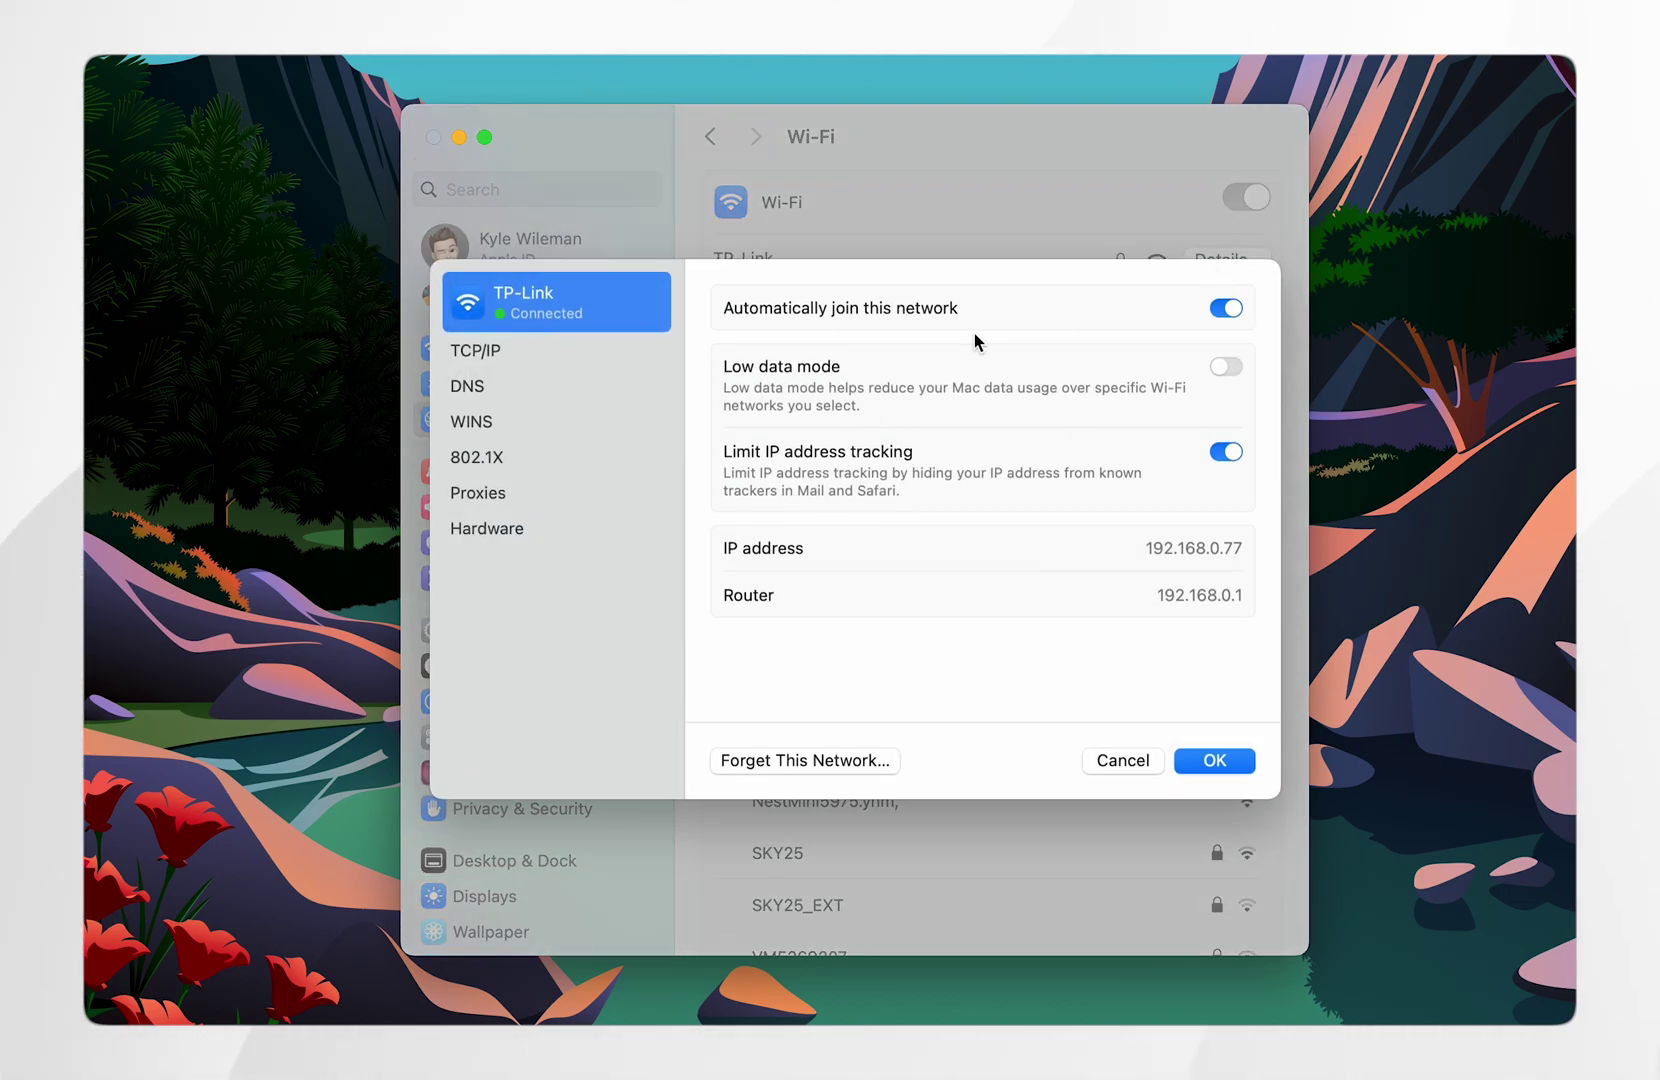
Step: Add a new DNS server entry, 1.1.1.1, in the TP-Link DNS section
click(469, 387)
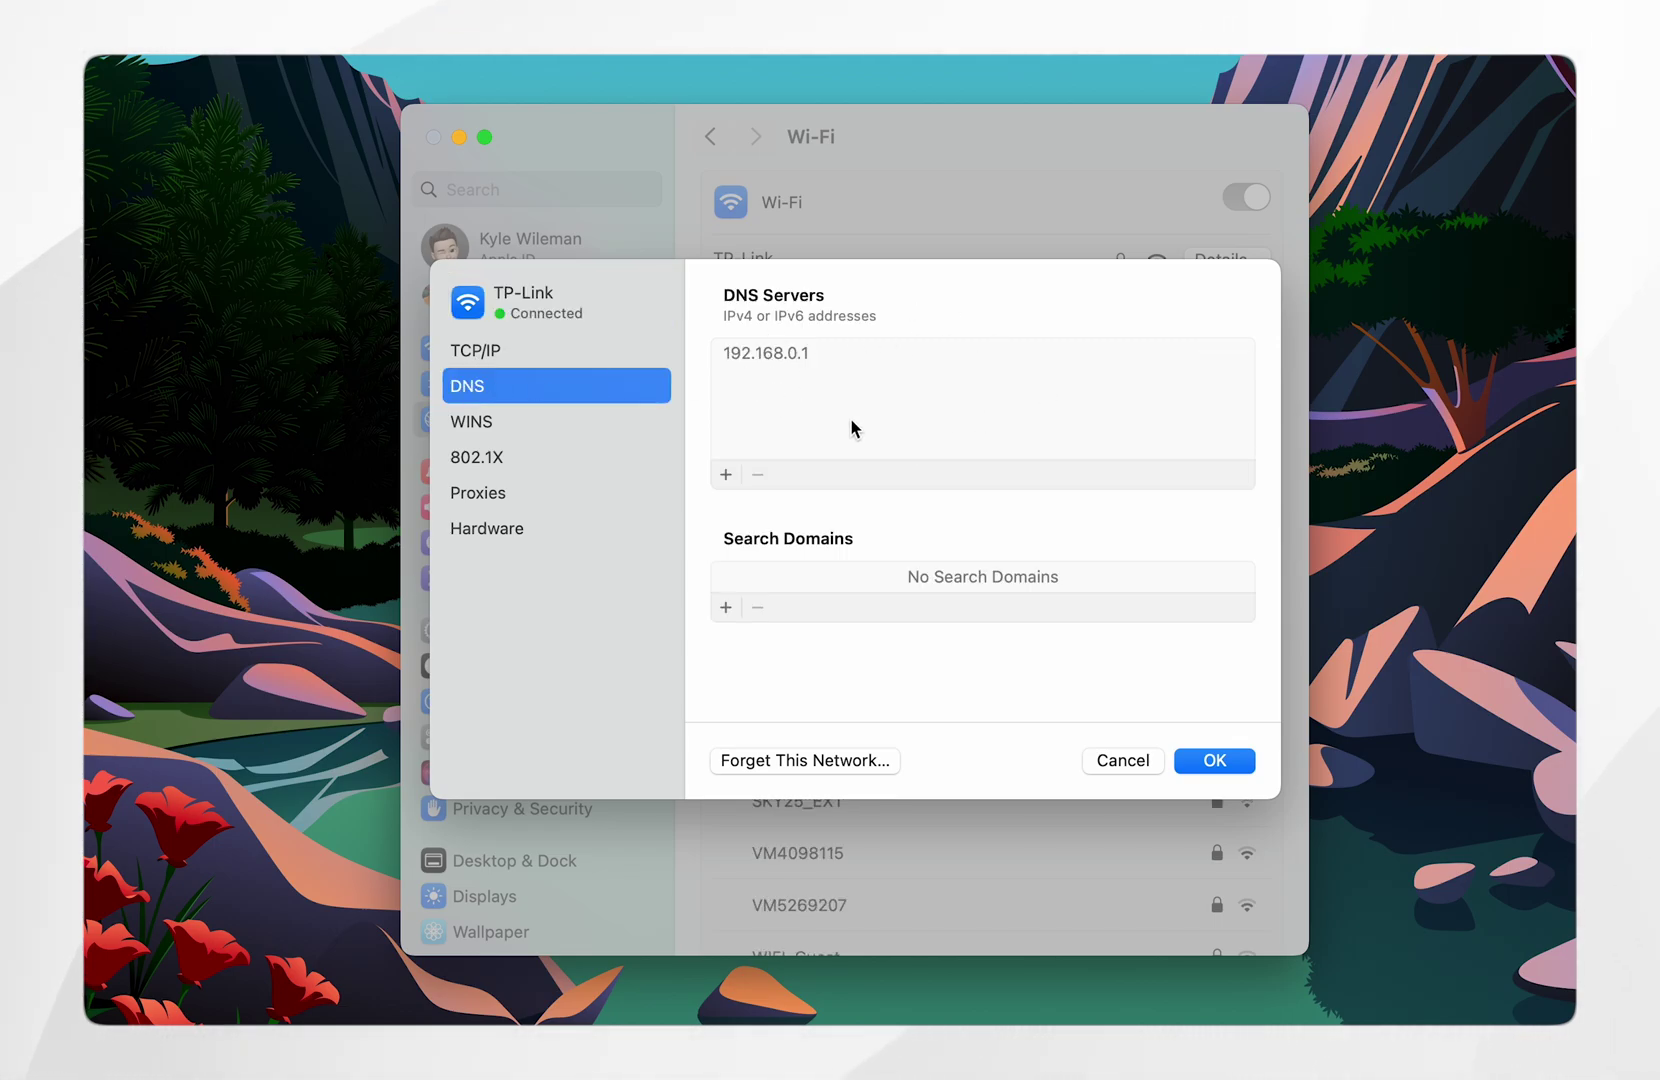
click(726, 475)
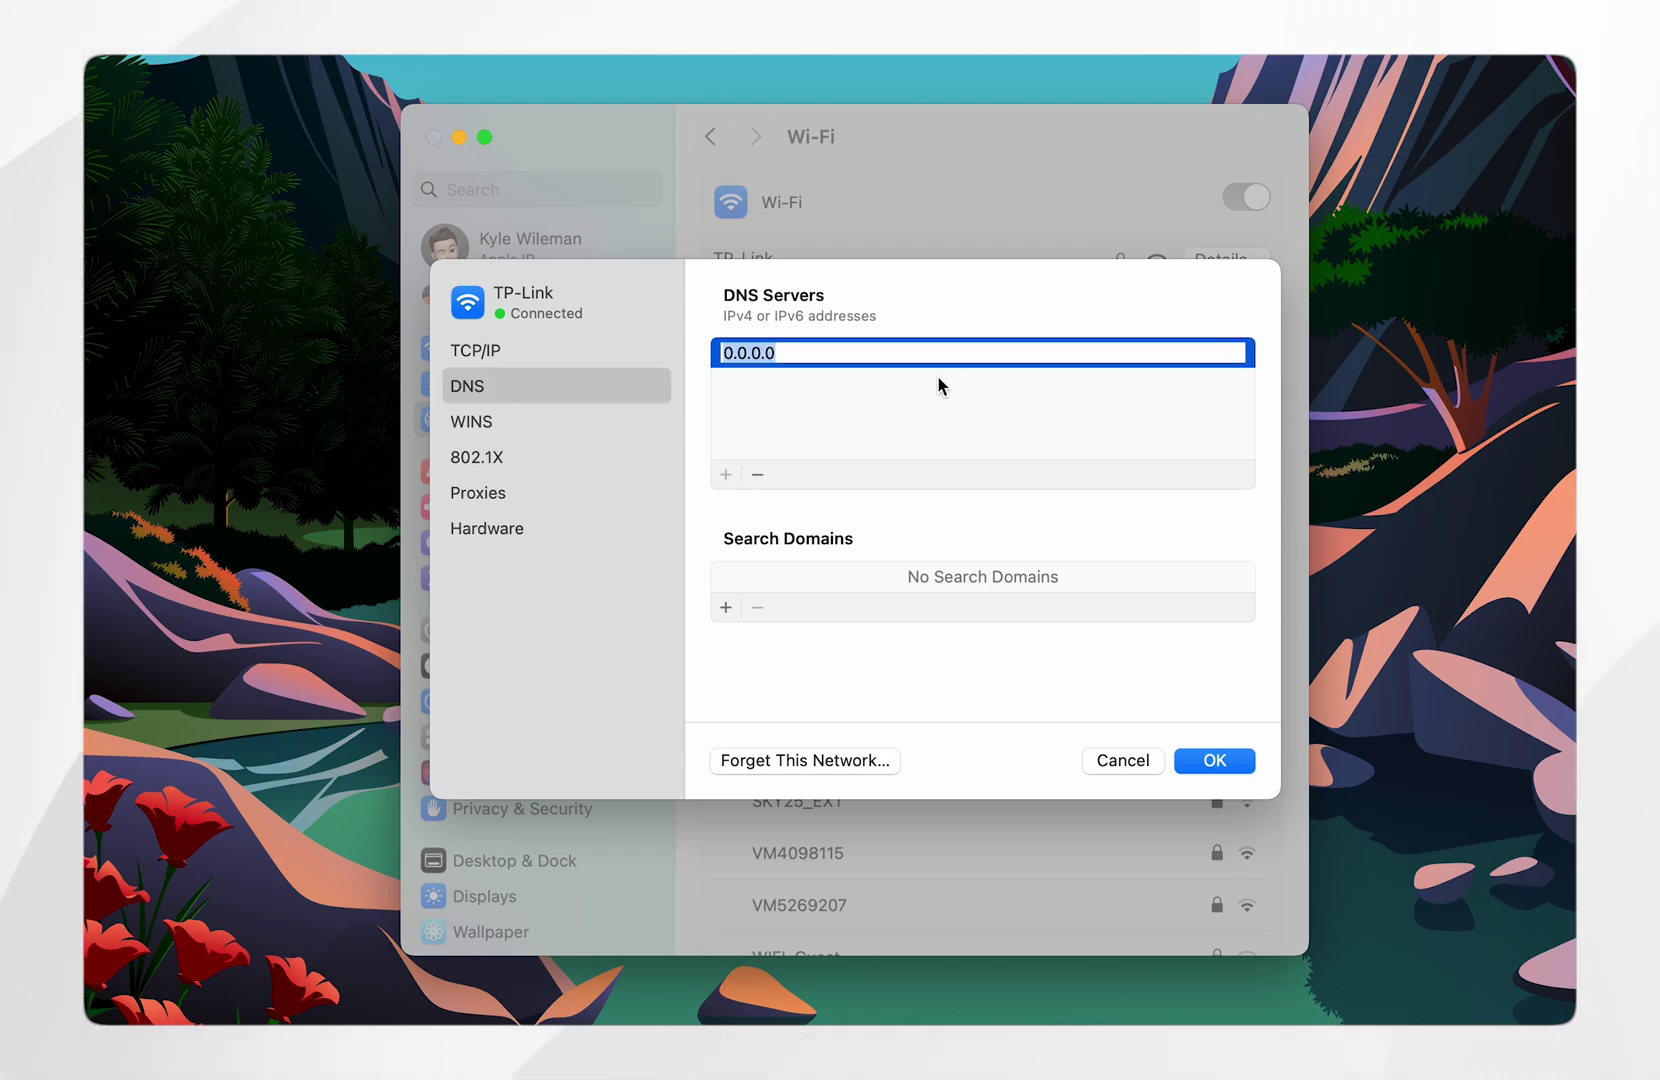
text(1.1.1.)
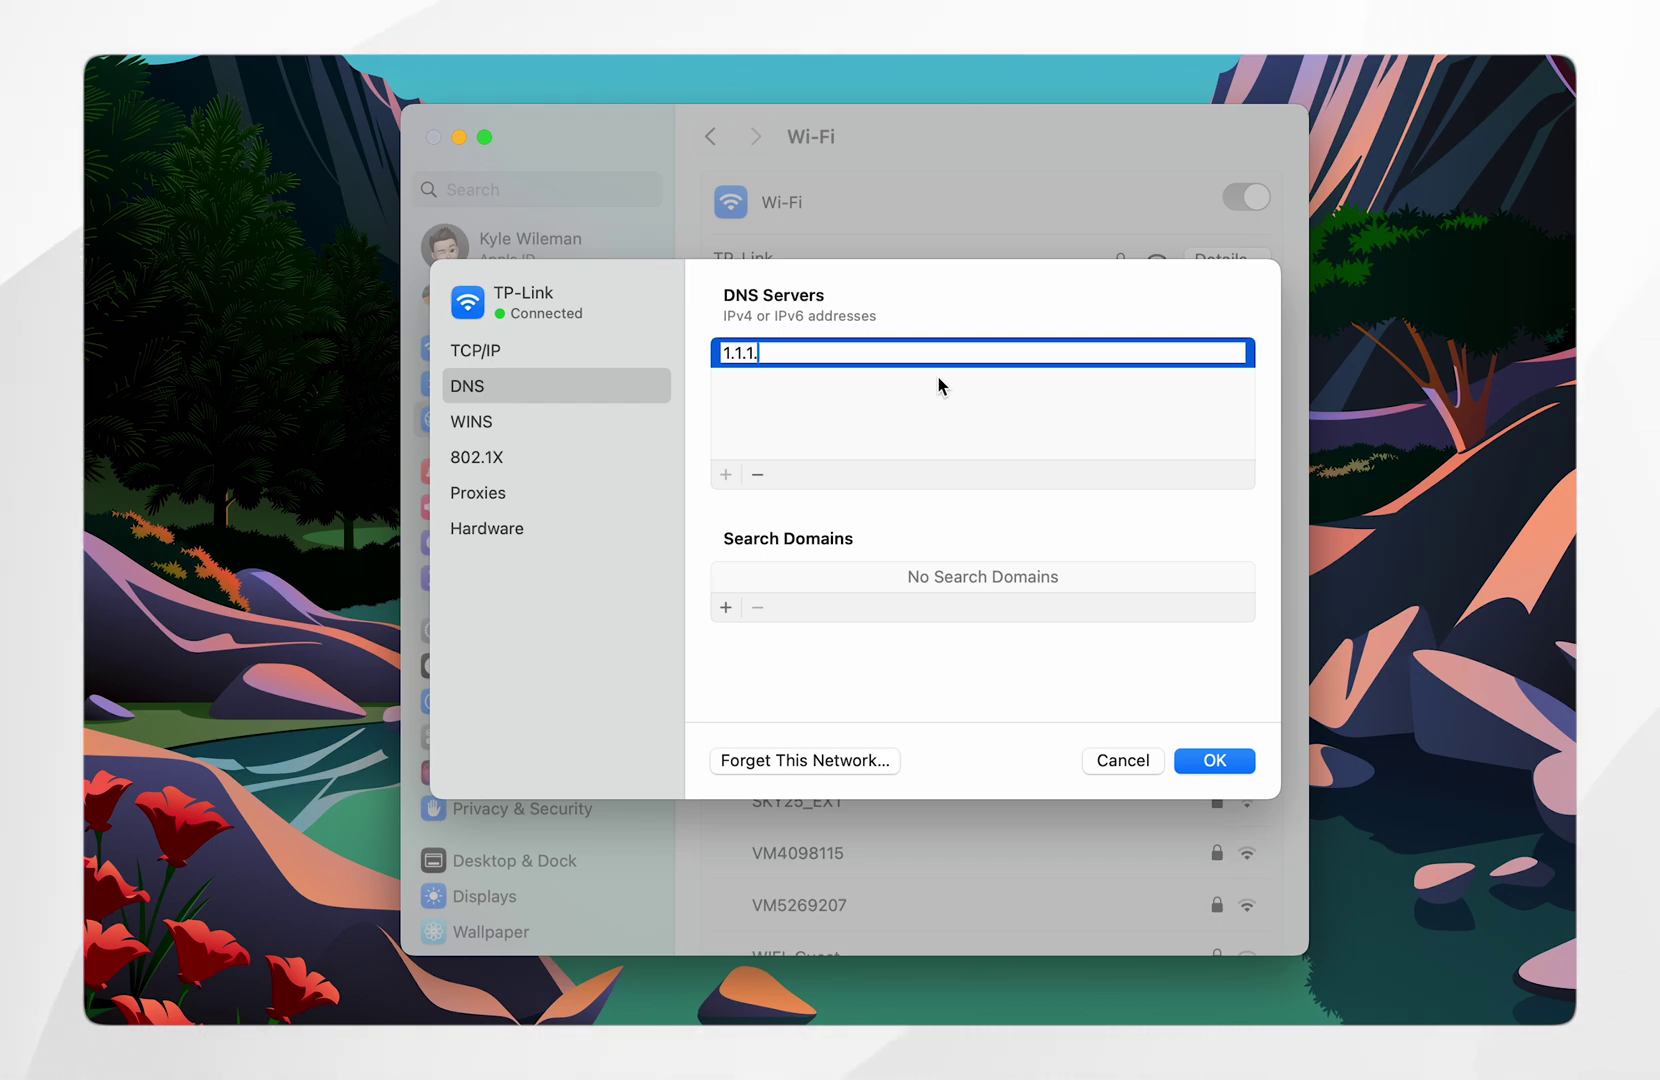
text(1)
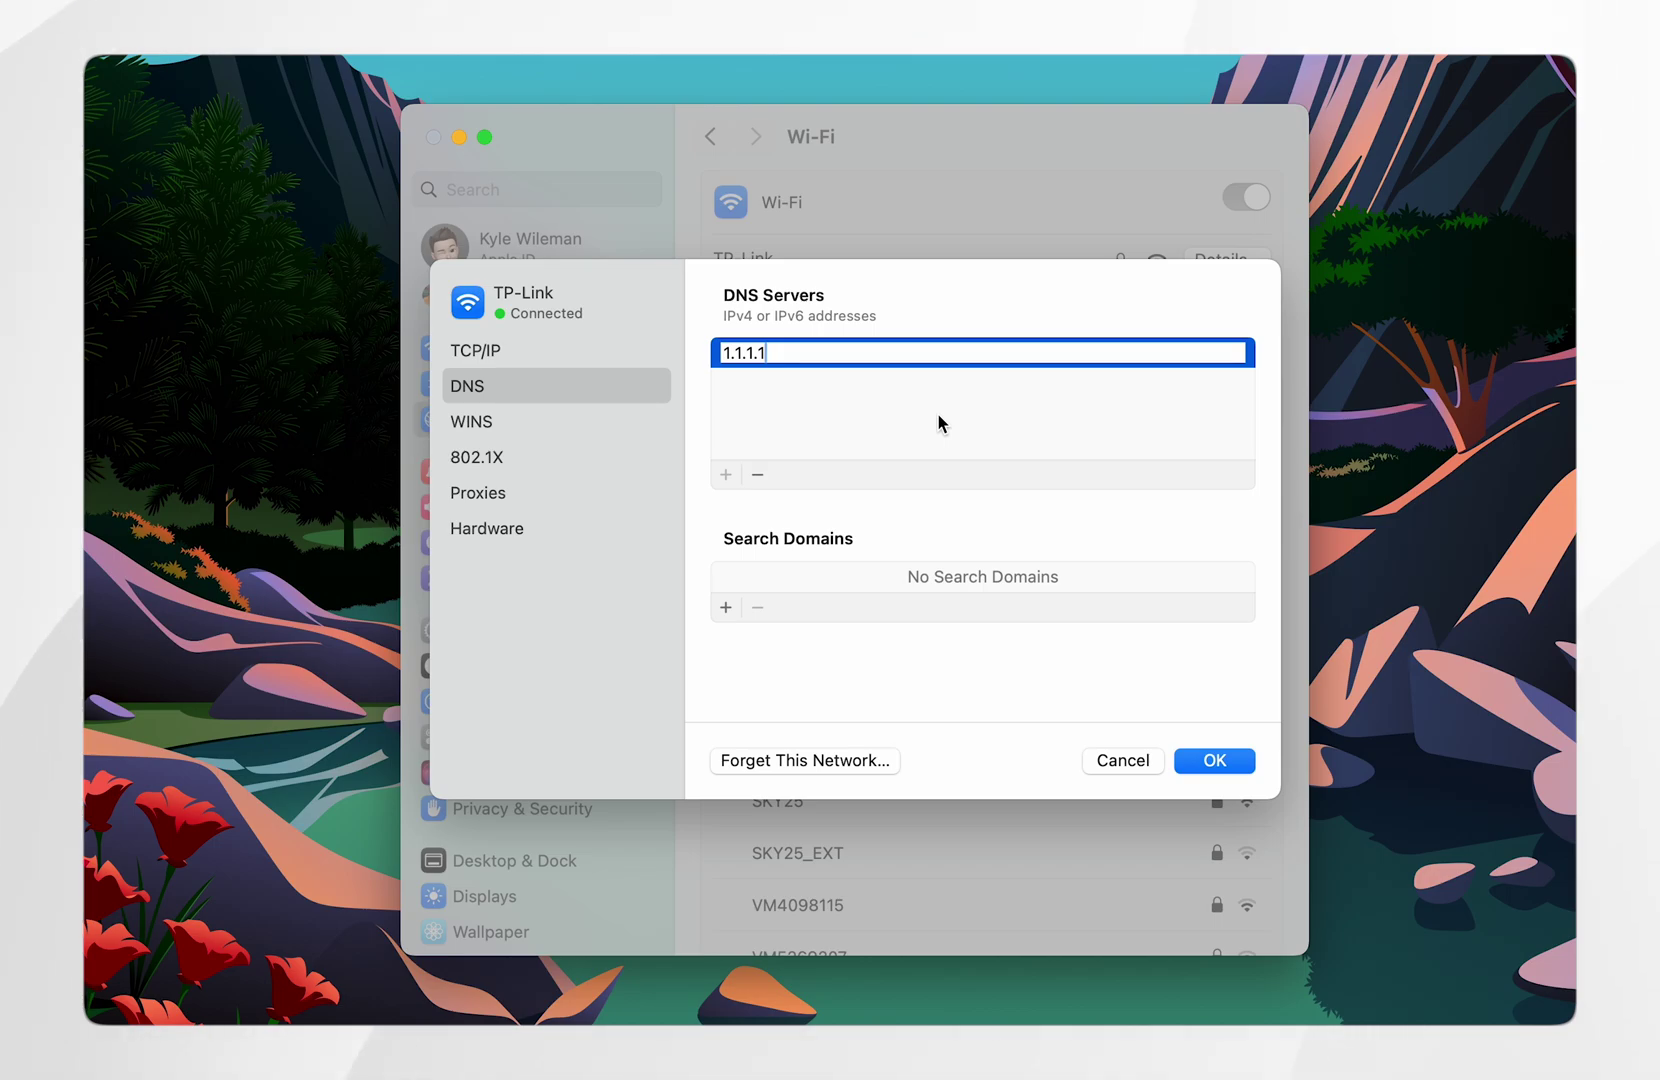
Step: Confirm the 1.1.1.1 DNS change and minimize System Settings
click(1189, 758)
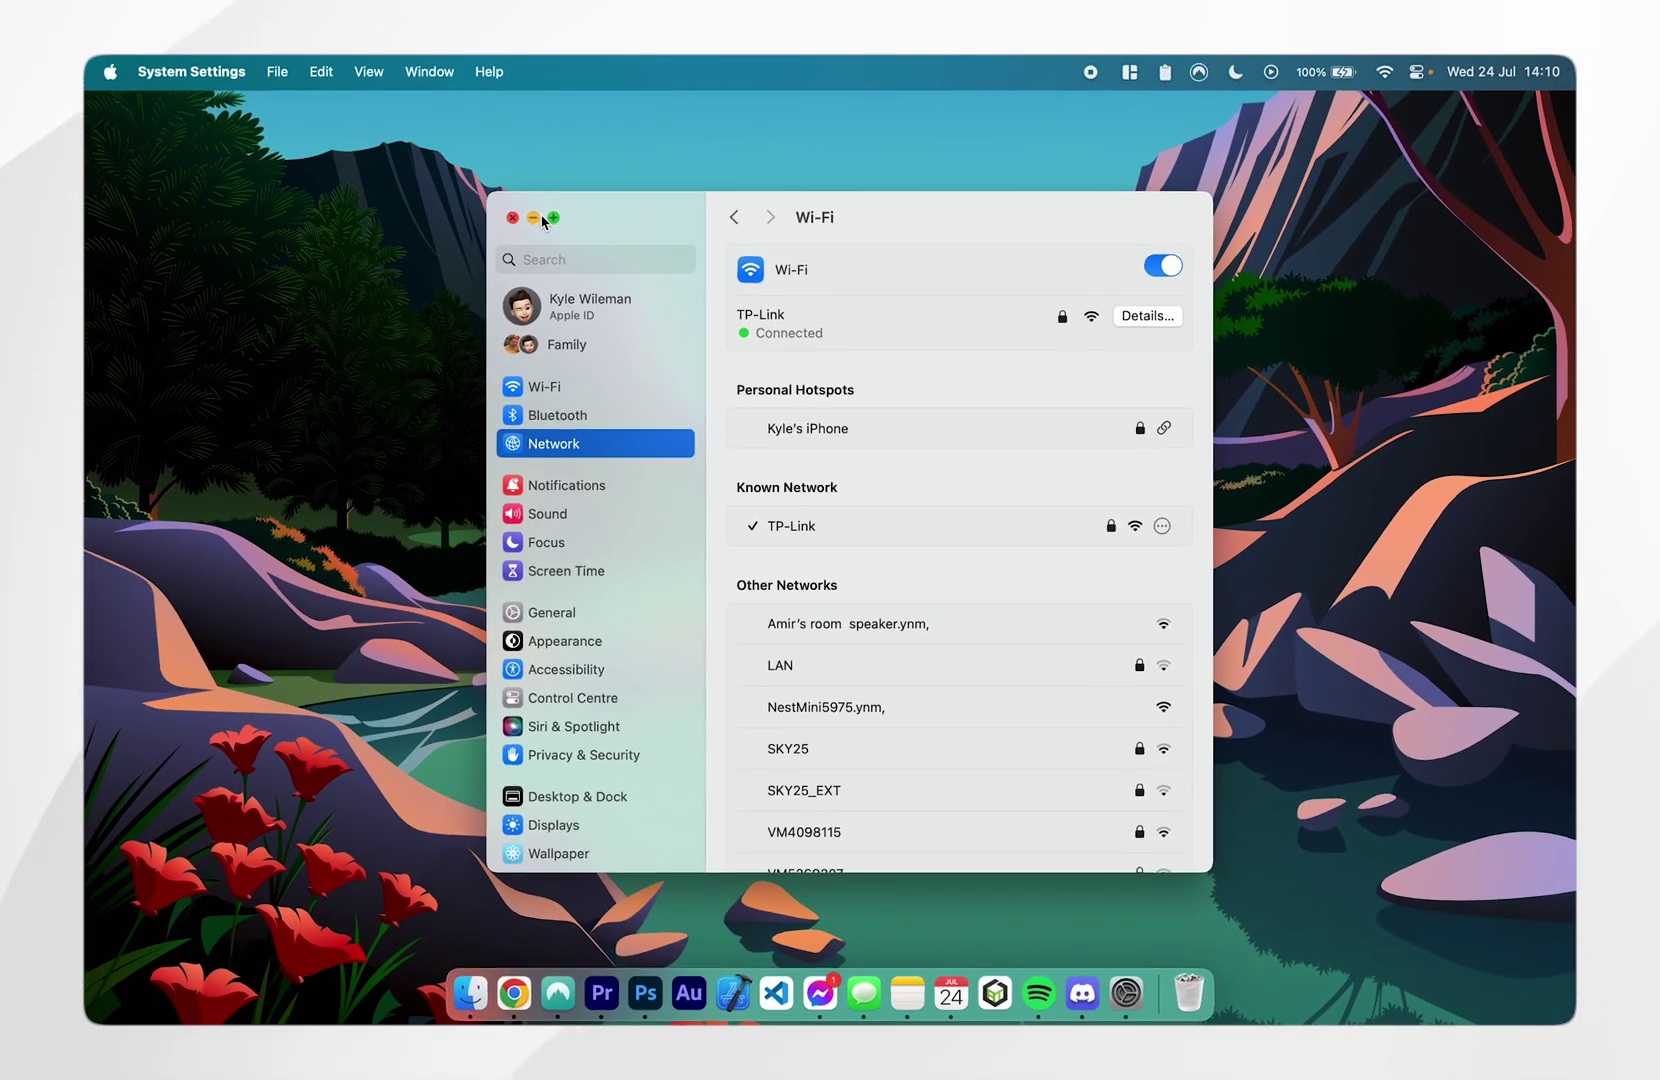
click(533, 222)
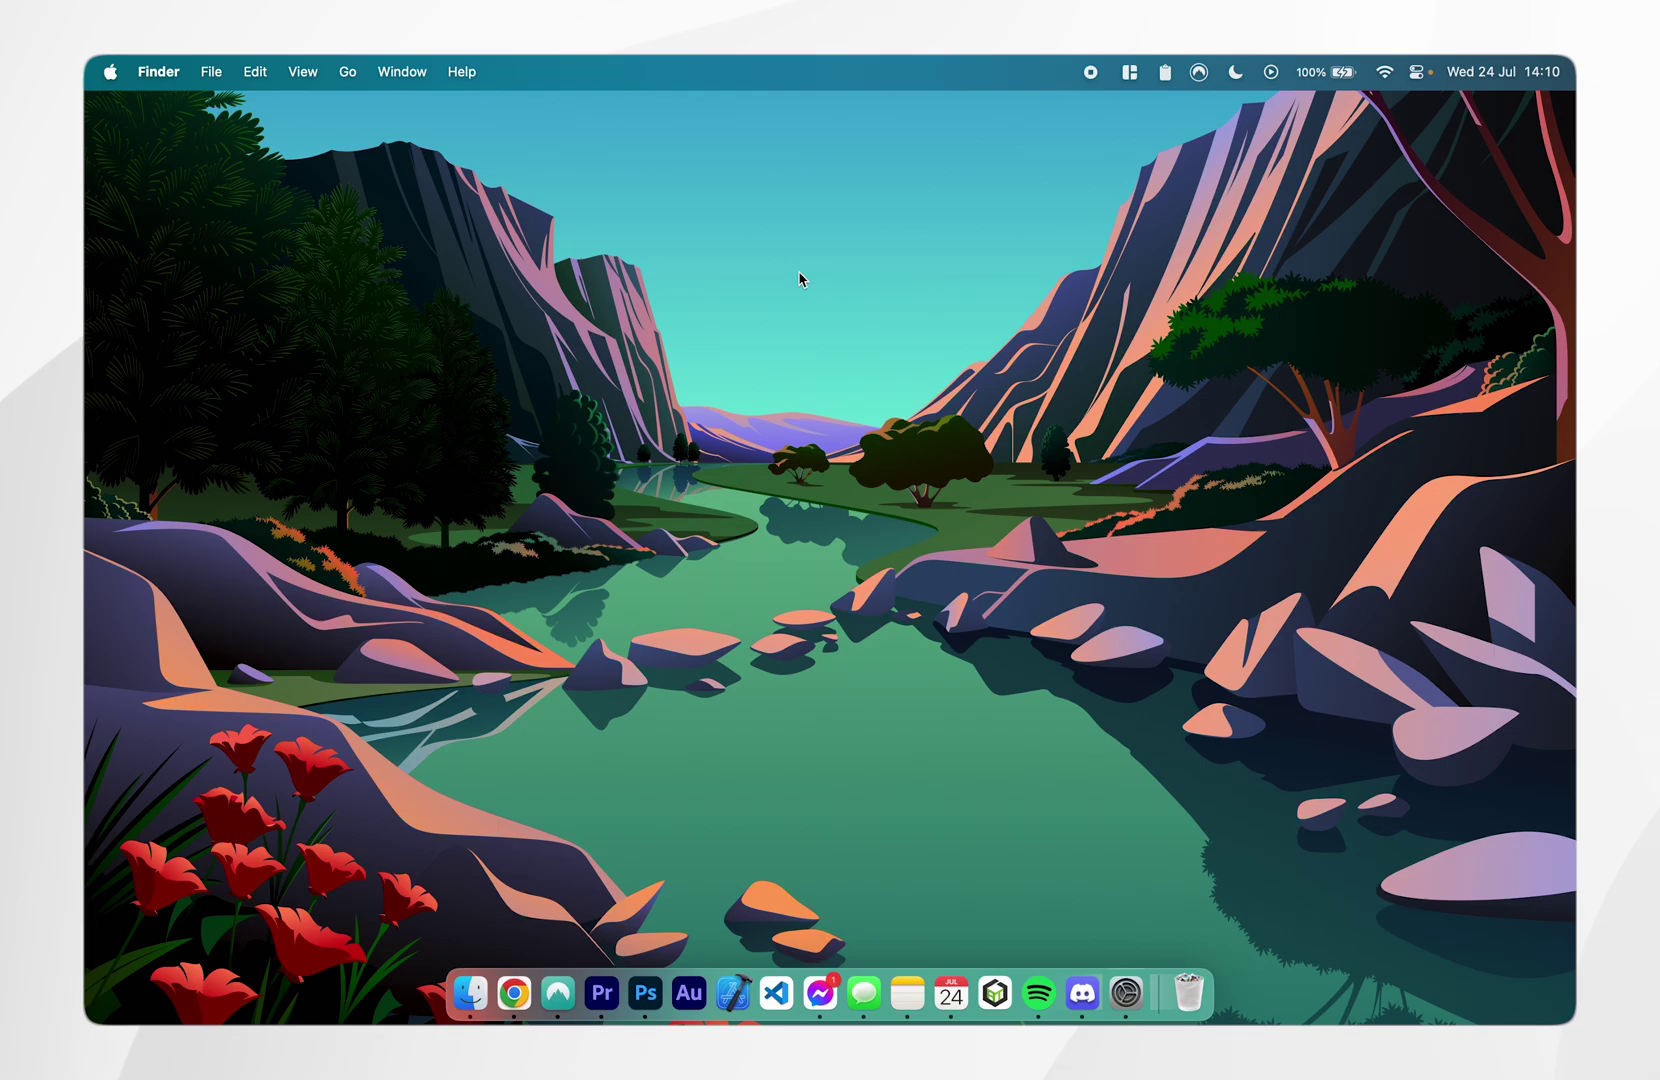